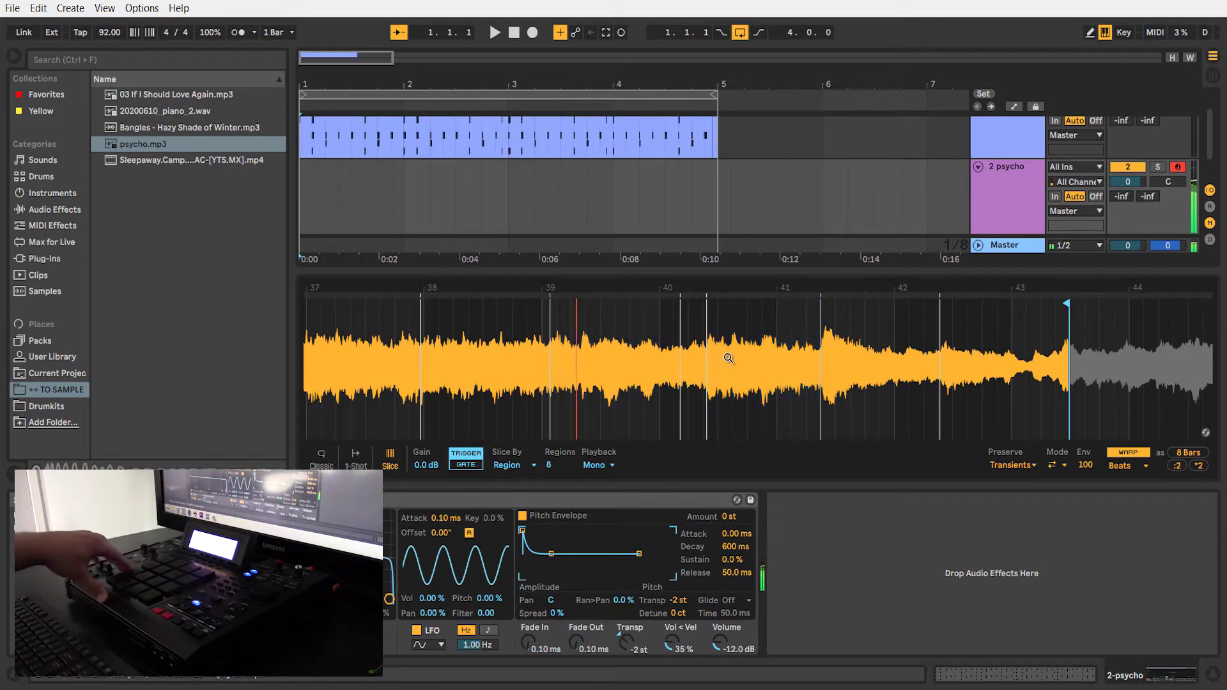
Move the psycho sample's slice markers near bars 38 to 40 onto the note attacks around 38.2, 39.2 and 40.2.
{"action": "left_click_drag", "start_coordinate": [682, 295], "coordinate": [679, 296]}
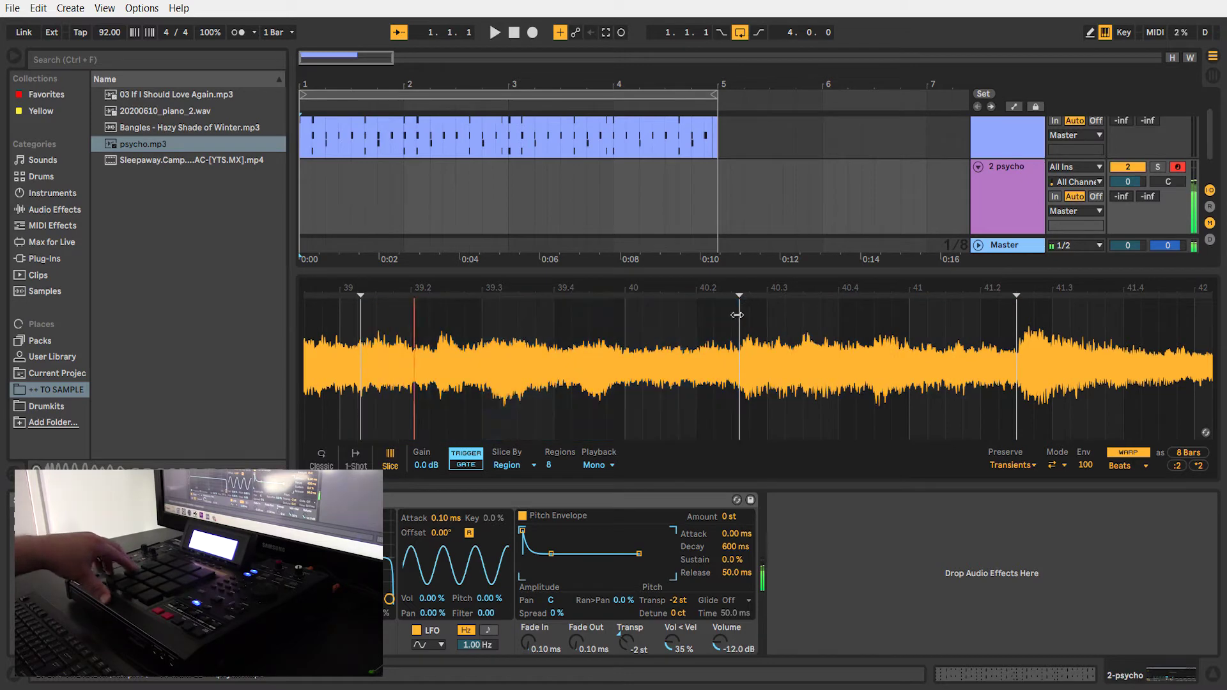
{"action": "left_click_drag", "start_coordinate": [363, 294], "coordinate": [396, 300]}
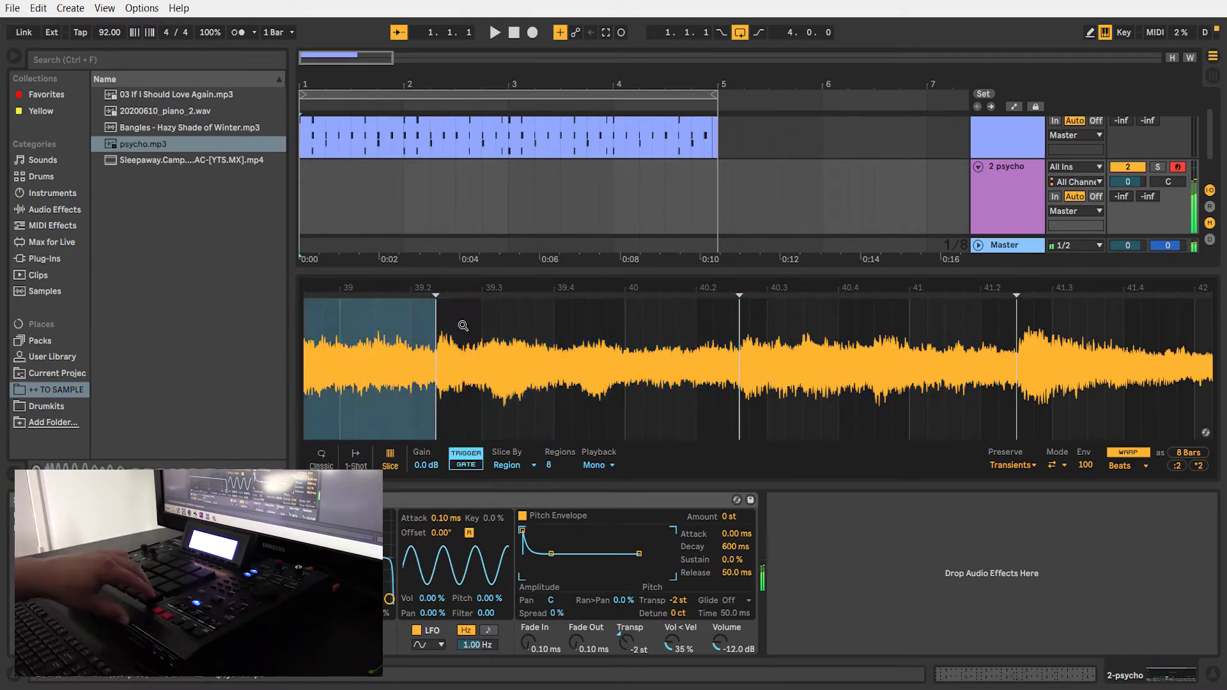
{"action": "left_click_drag", "start_coordinate": [477, 322], "coordinate": [794, 339]}
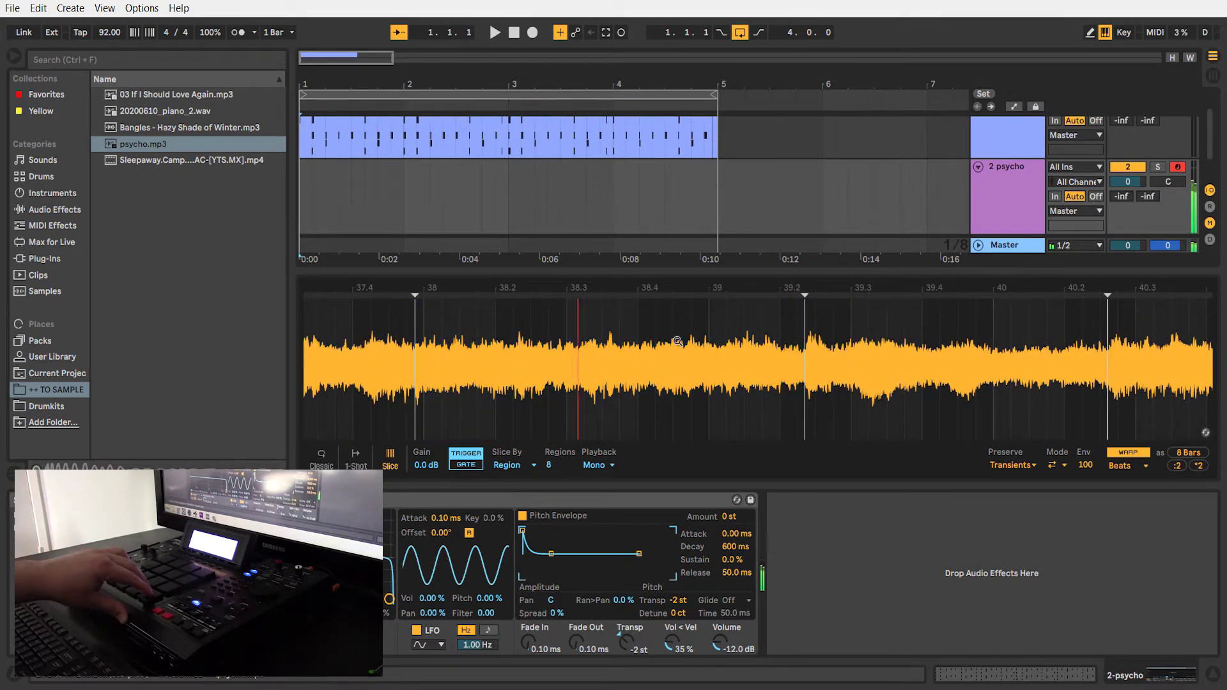
{"action": "left_click_drag", "start_coordinate": [416, 297], "coordinate": [520, 308]}
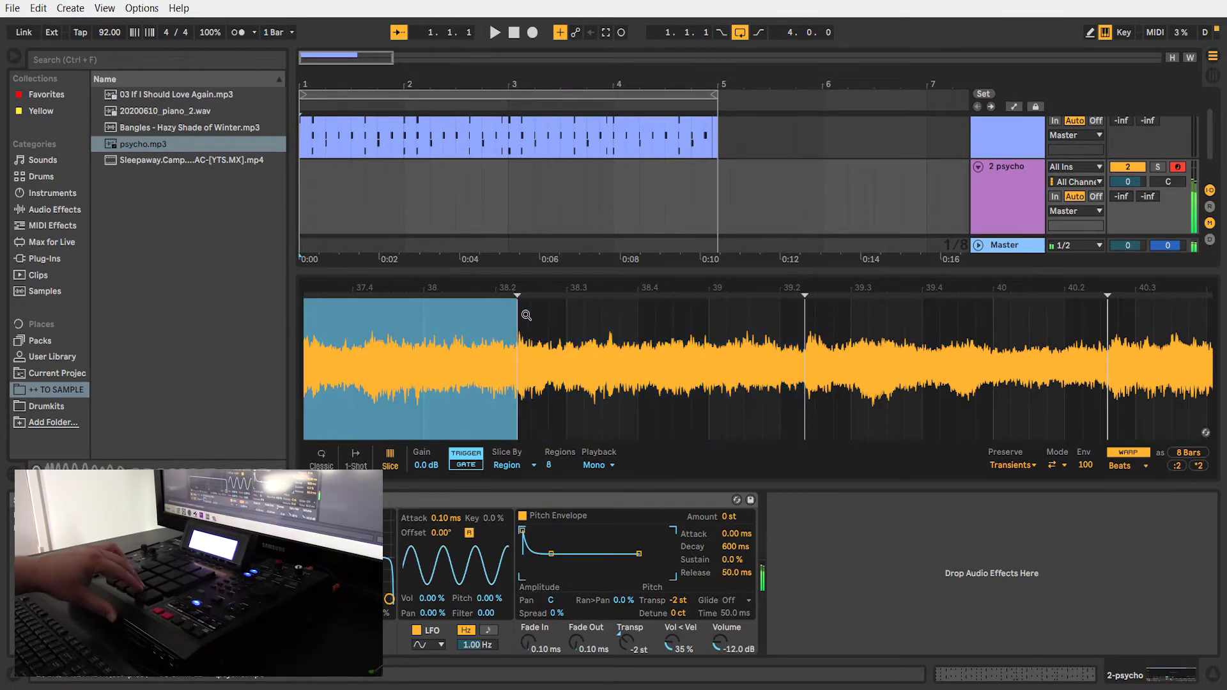
Shift the psycho sample's earlier slice markers onto the attacks around 37.2 and 36.4.
{"action": "mouse_move", "coordinate": [478, 321]}
{"action": "left_mouse_down"}
{"action": "mouse_move", "coordinate": [466, 323]}
{"action": "mouse_move", "coordinate": [675, 316]}
{"action": "mouse_move", "coordinate": [681, 301]}
{"action": "left_mouse_up"}
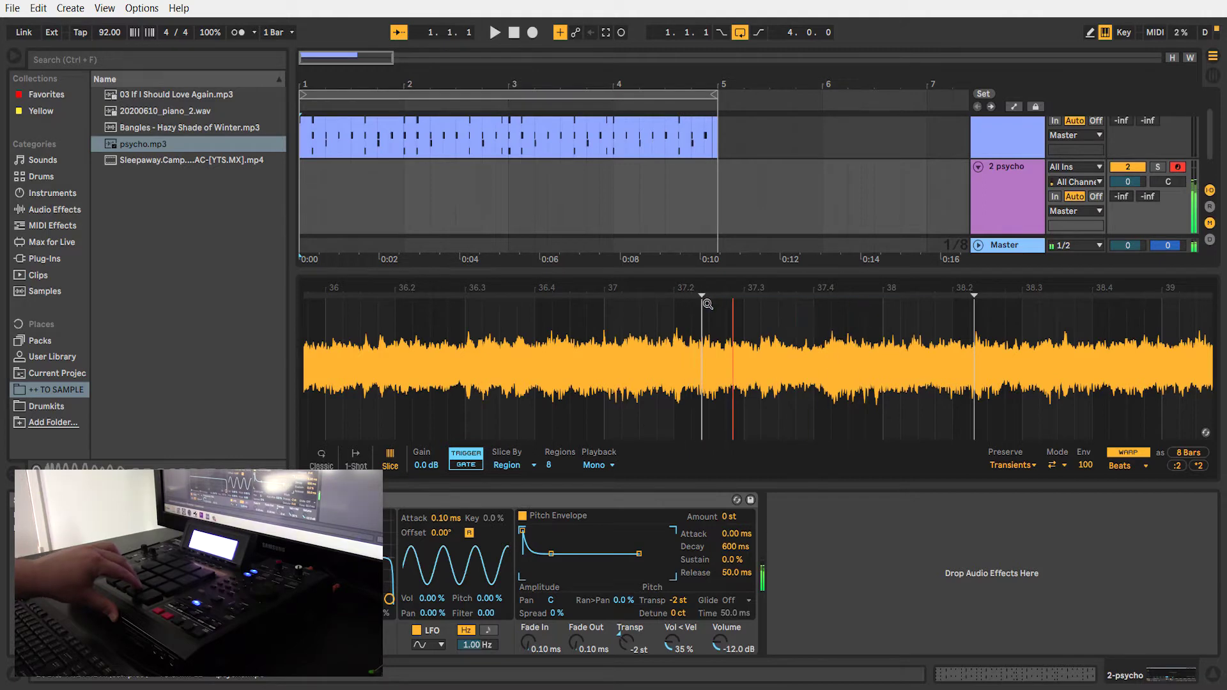
{"action": "left_click_drag", "start_coordinate": [569, 320], "coordinate": [846, 308]}
{"action": "left_click_drag", "start_coordinate": [606, 298], "coordinate": [673, 299]}
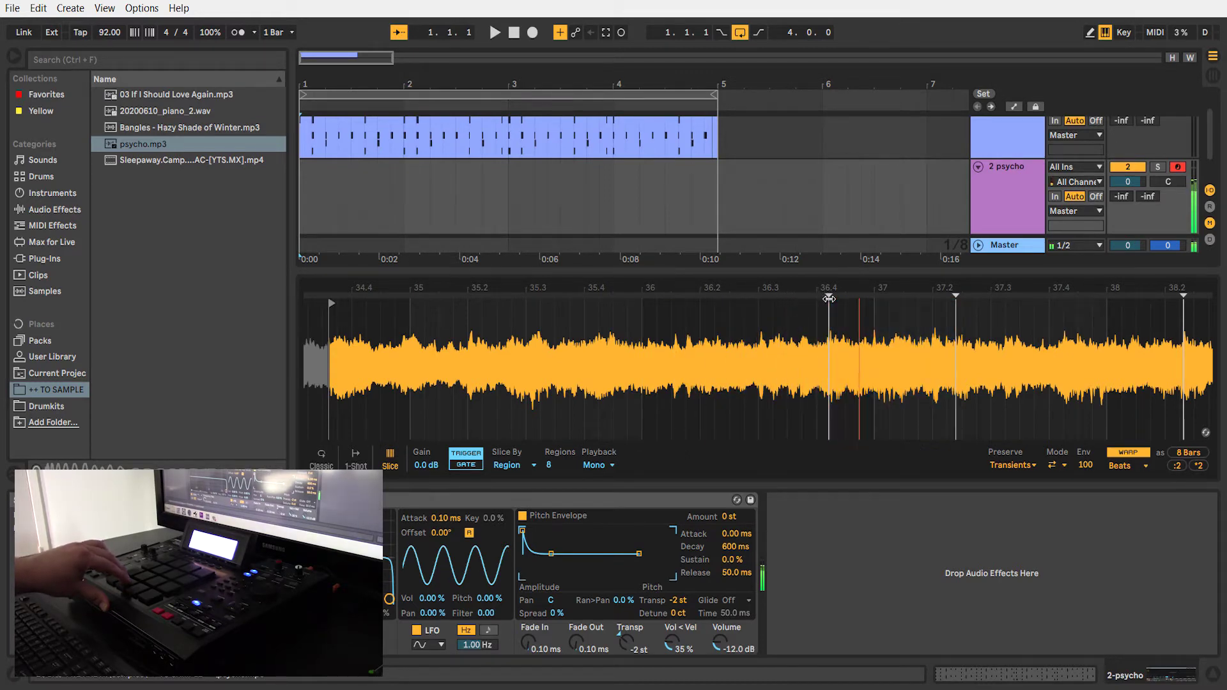
{"action": "left_click_drag", "start_coordinate": [828, 296], "coordinate": [824, 300]}
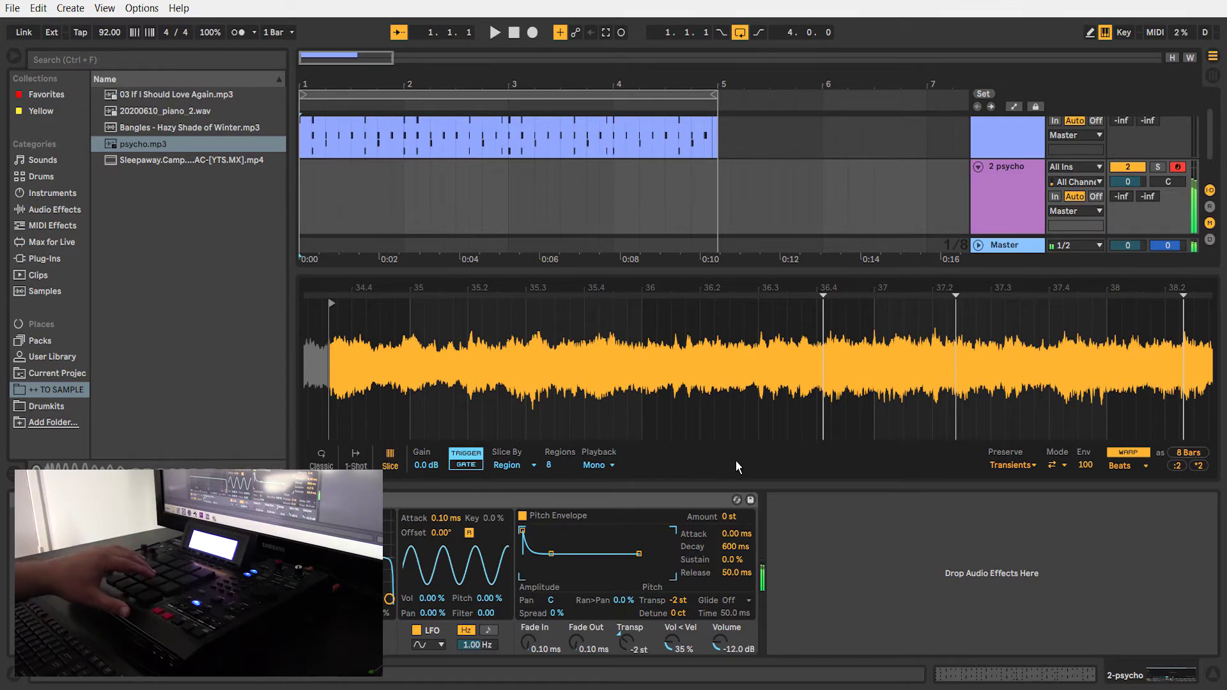
{"action": "left_click_drag", "start_coordinate": [621, 288], "coordinate": [620, 288]}
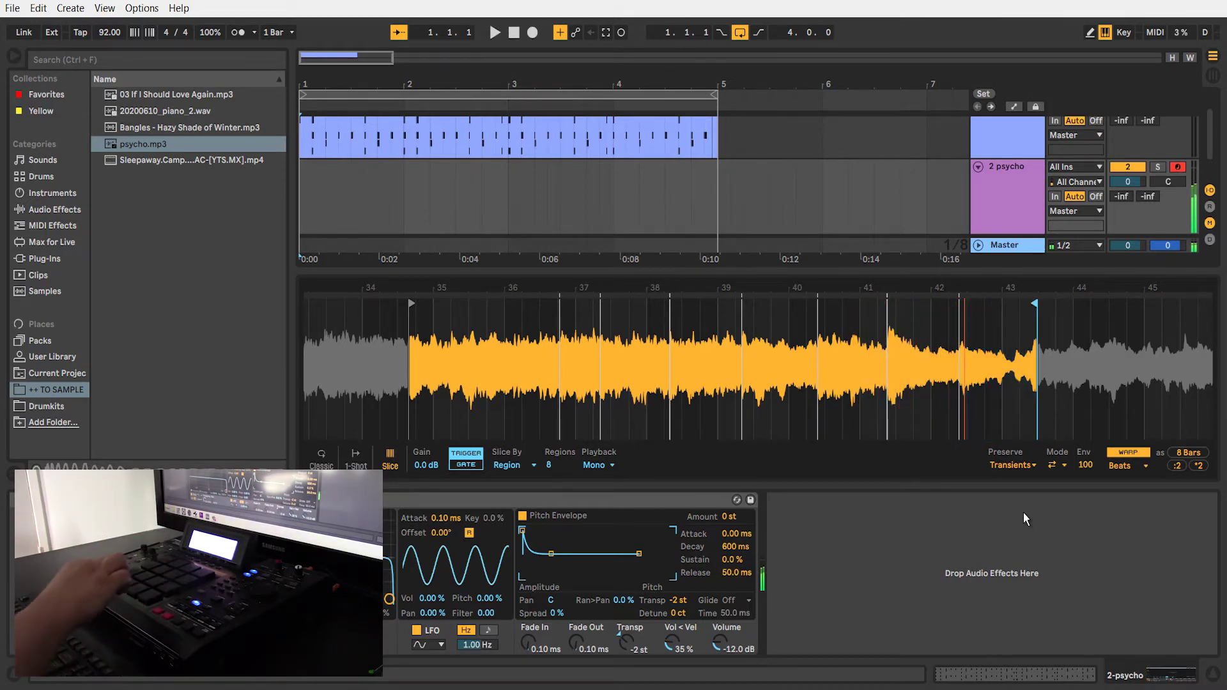
Play the four-bar drum loop repeatedly while auditioning the psycho sample's slices over it.
{"action": "key", "text": "space"}
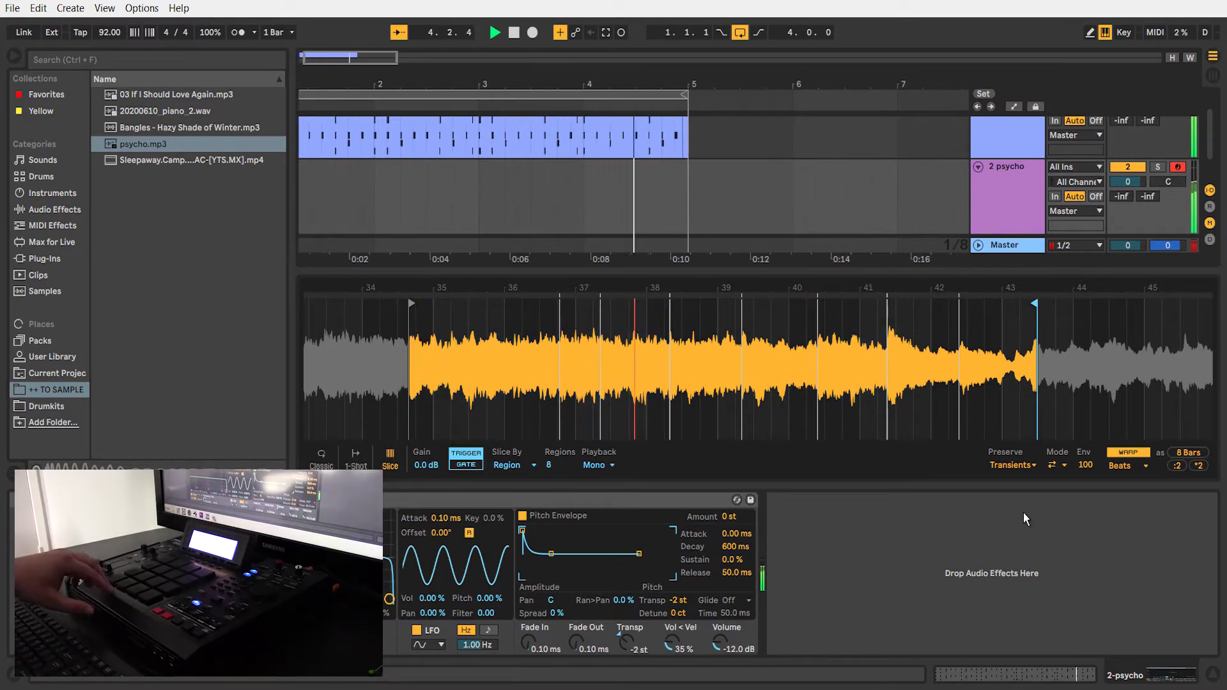
{"action": "key", "text": "space"}
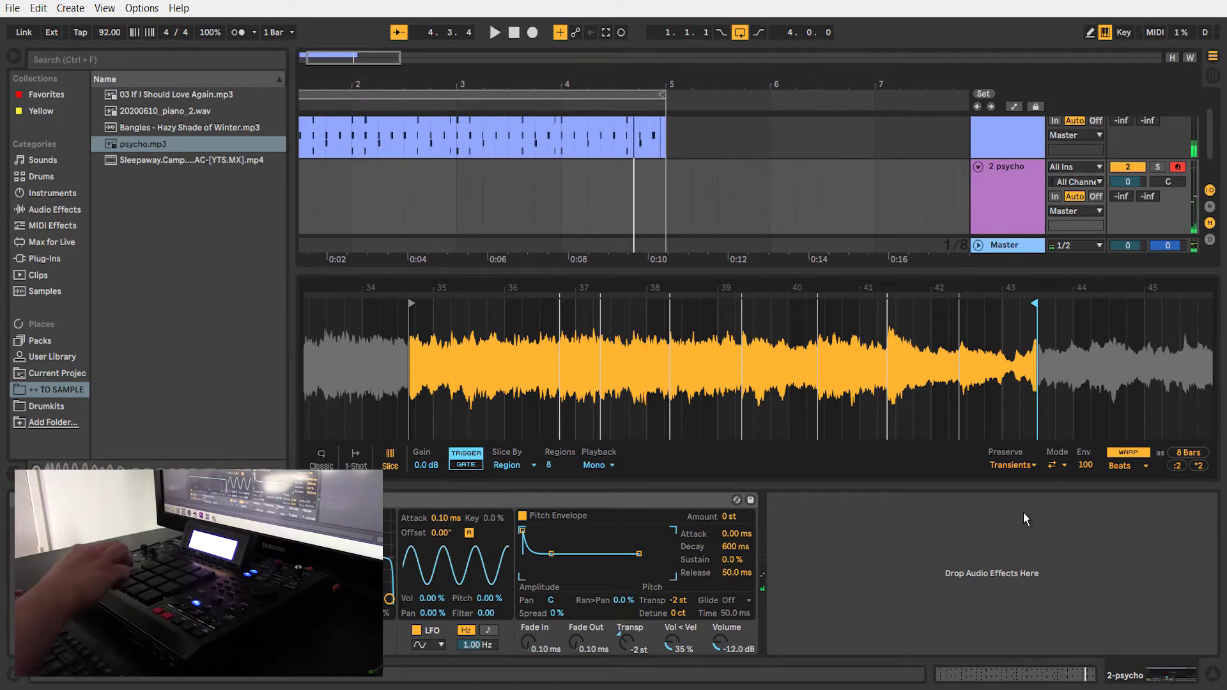
{"action": "key", "text": "space"}
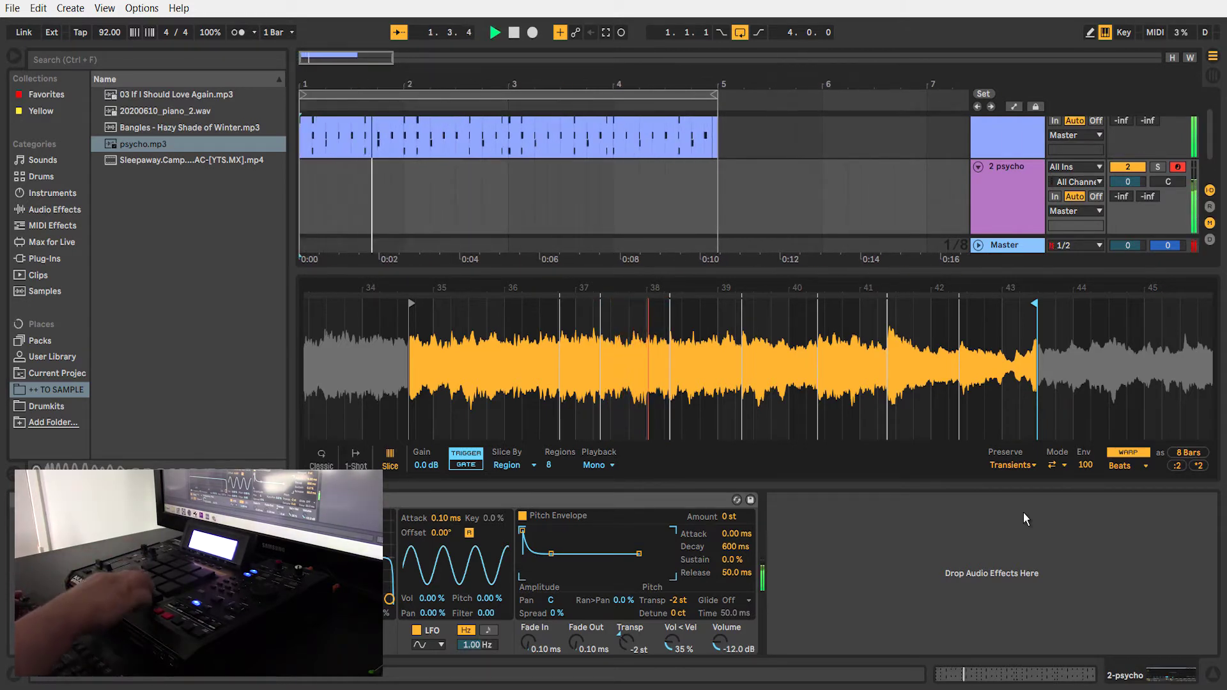
{"action": "key", "text": "space"}
{"action": "key", "text": "space"}
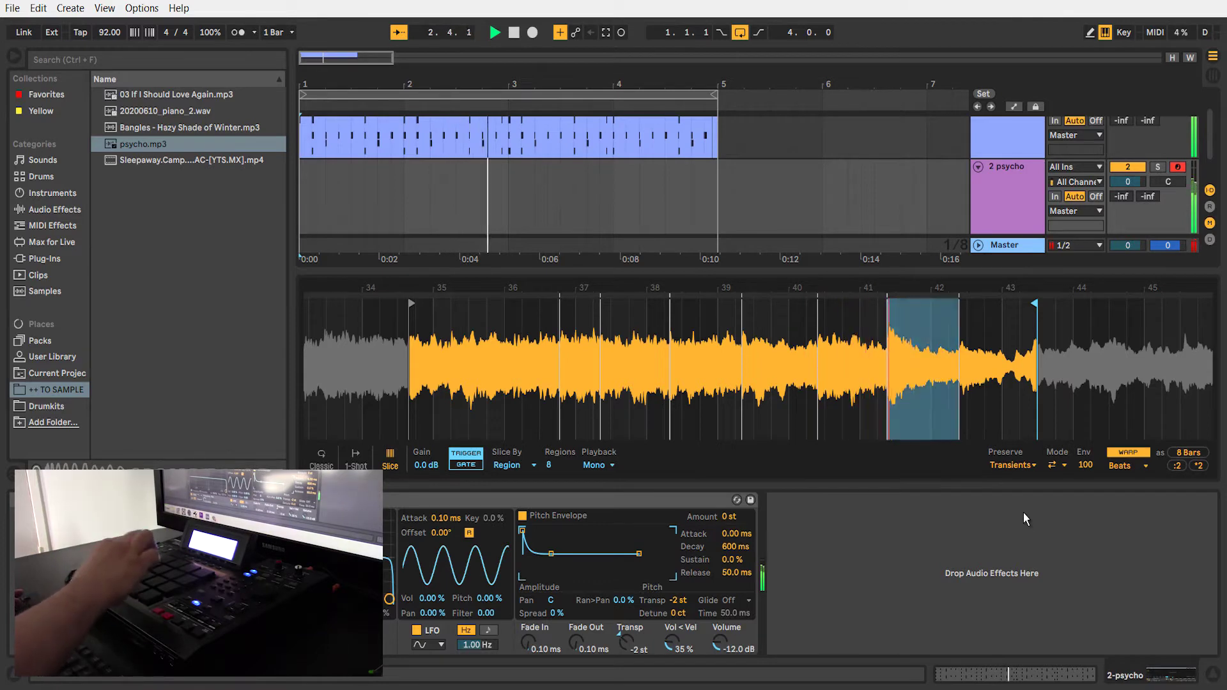
{"action": "key", "text": "space"}
{"action": "key", "text": "space"}
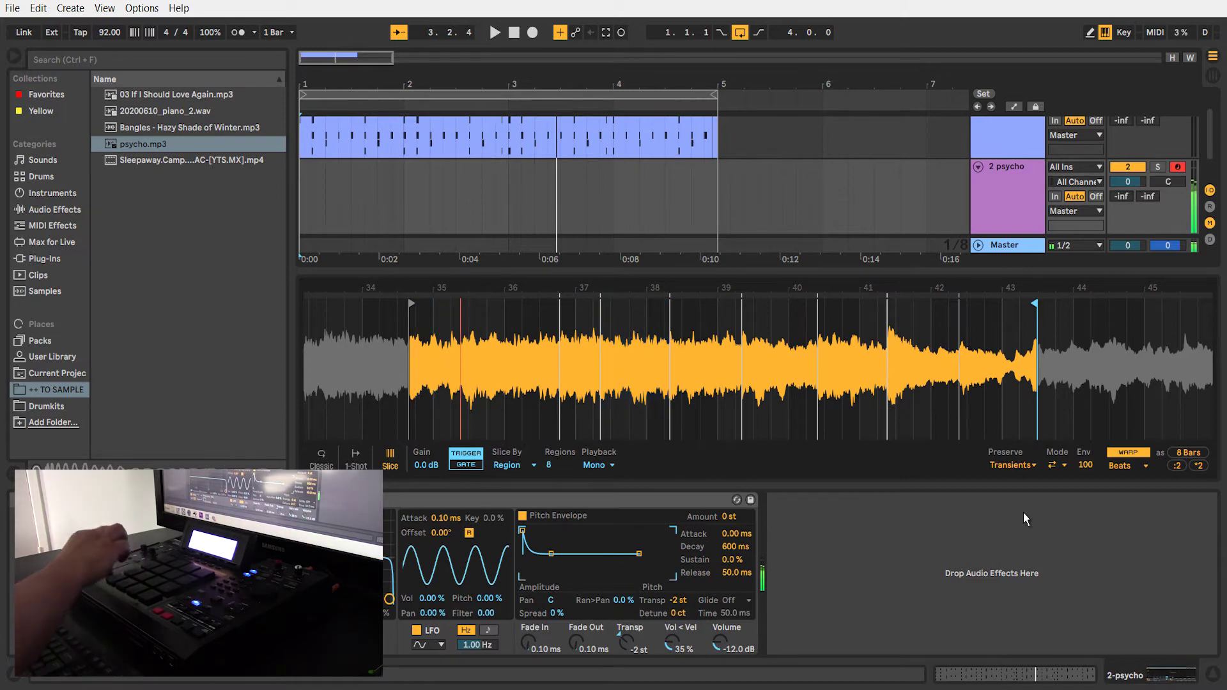
{"action": "key", "text": "space"}
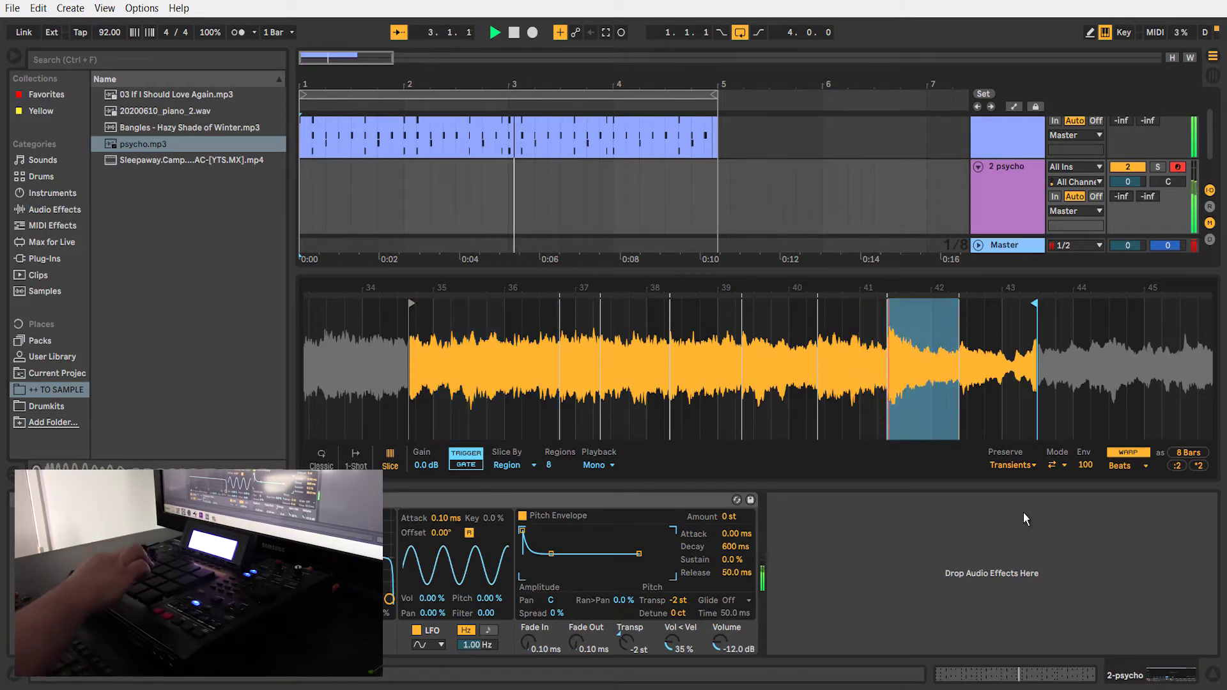
Record a four-bar MIDI clip of the chopped slices on the 2 psycho track and play it back.
{"action": "key", "text": "space"}
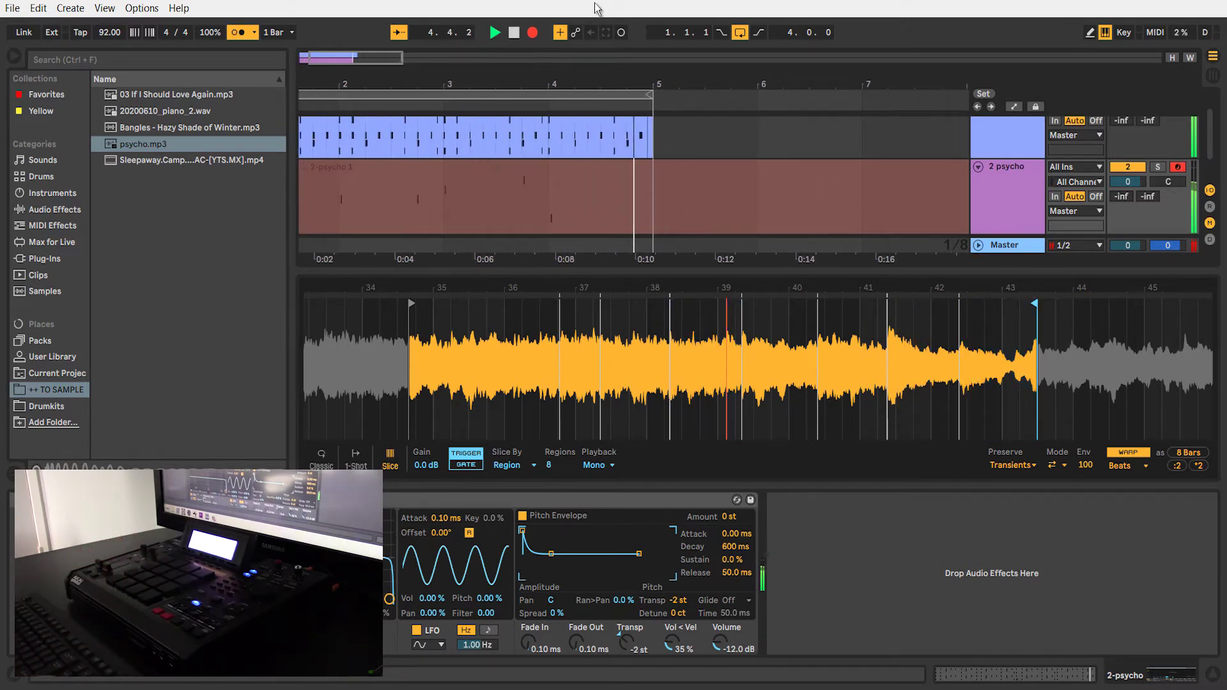
{"action": "key", "text": "space"}
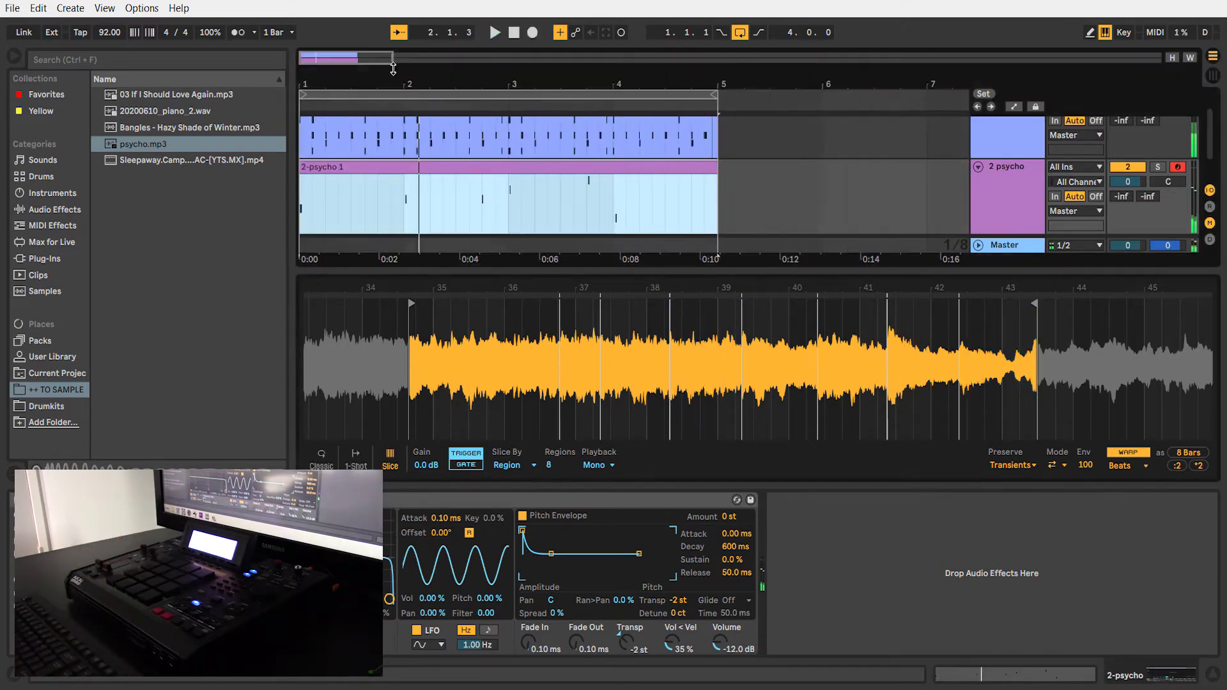
{"action": "key", "text": "space"}
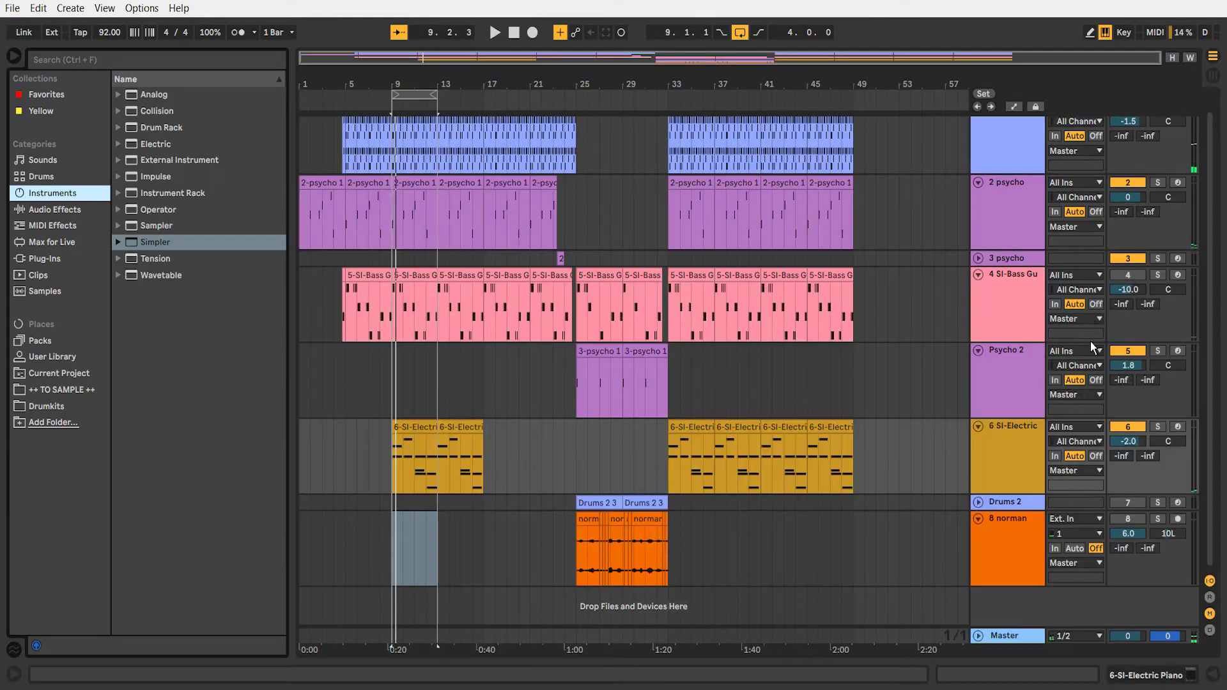
Reset the 6 SI-Electric track's volume to 0 dB while the loop from bar 9 plays.
{"action": "key", "text": "space"}
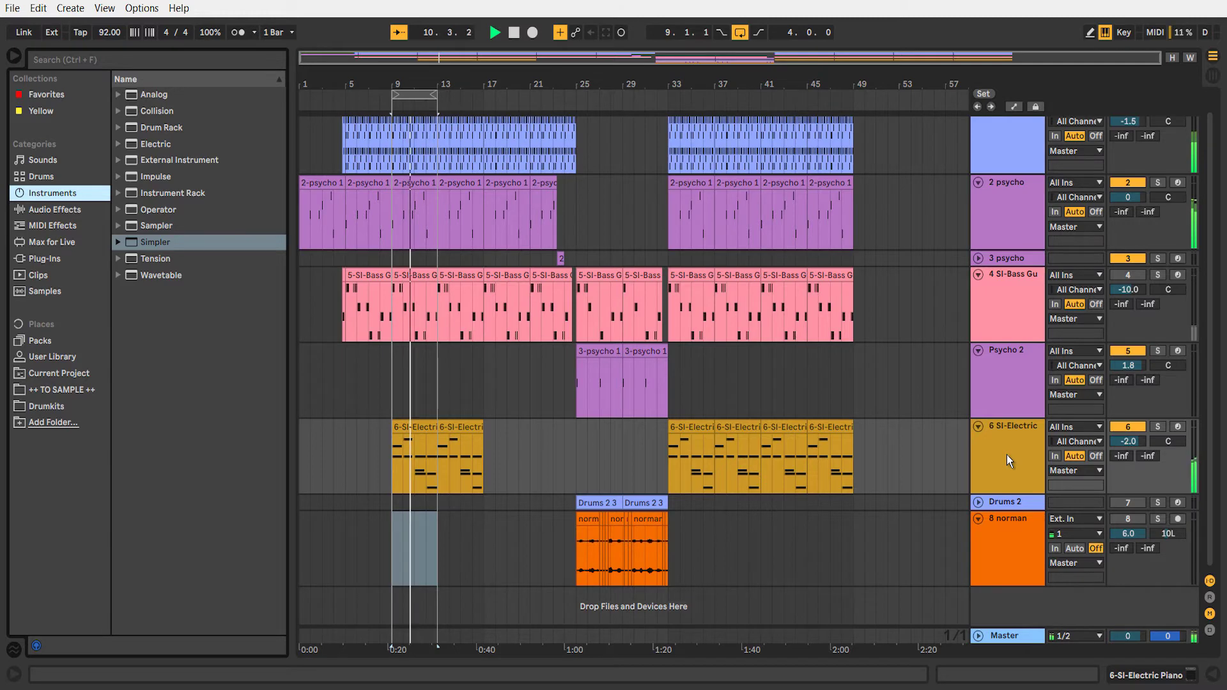
{"action": "double_click", "coordinate": [1129, 442]}
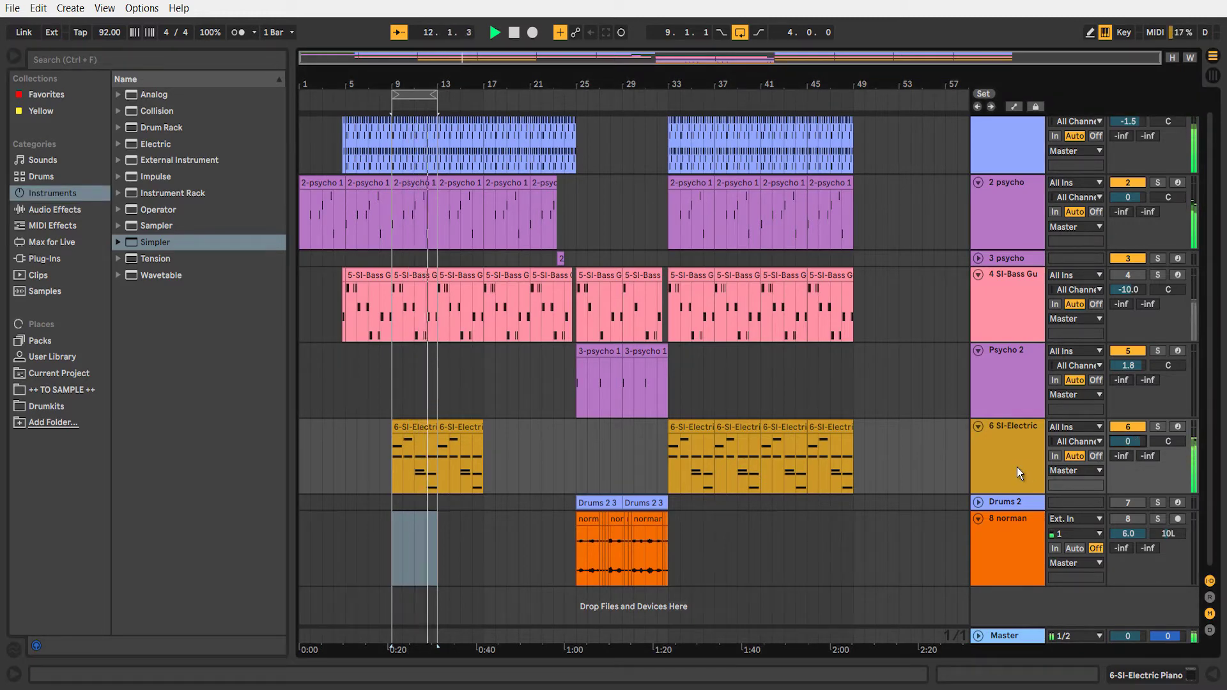
Try the 2 psycho track's volume at 6.0 dB and return it to 0 dB.
{"action": "left_click", "coordinate": [1132, 200]}
{"action": "type", "text": "-2"}
{"action": "key", "text": "Return"}
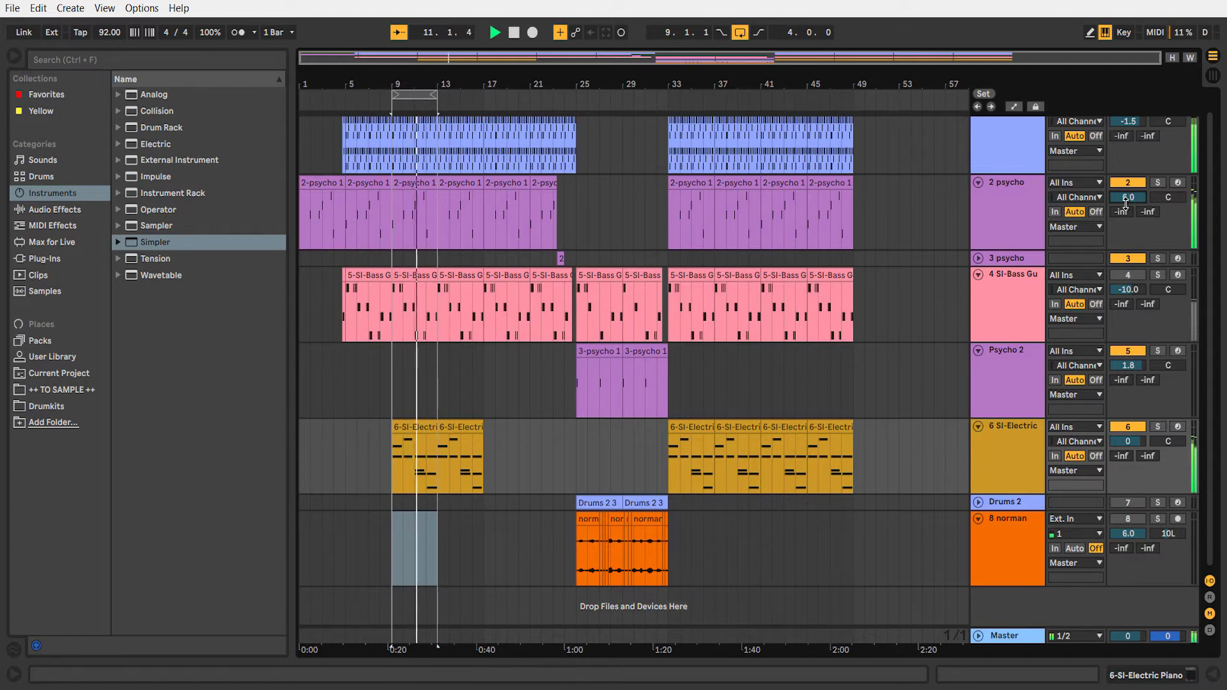
{"action": "left_click", "coordinate": [1132, 198]}
{"action": "type", "text": "-1"}
{"action": "key", "text": "Return"}
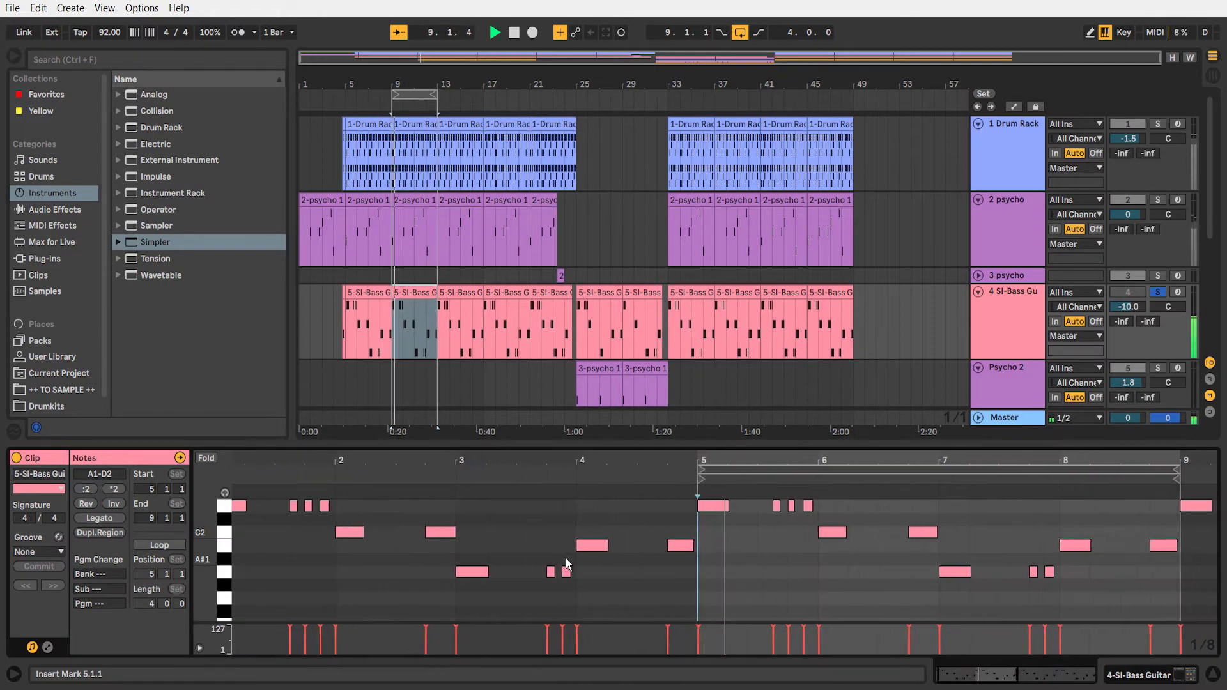
Turn off solo on the 4 SI-Bass Guitar track and play the arrangement from bar 25.
{"action": "left_click", "coordinate": [1158, 291]}
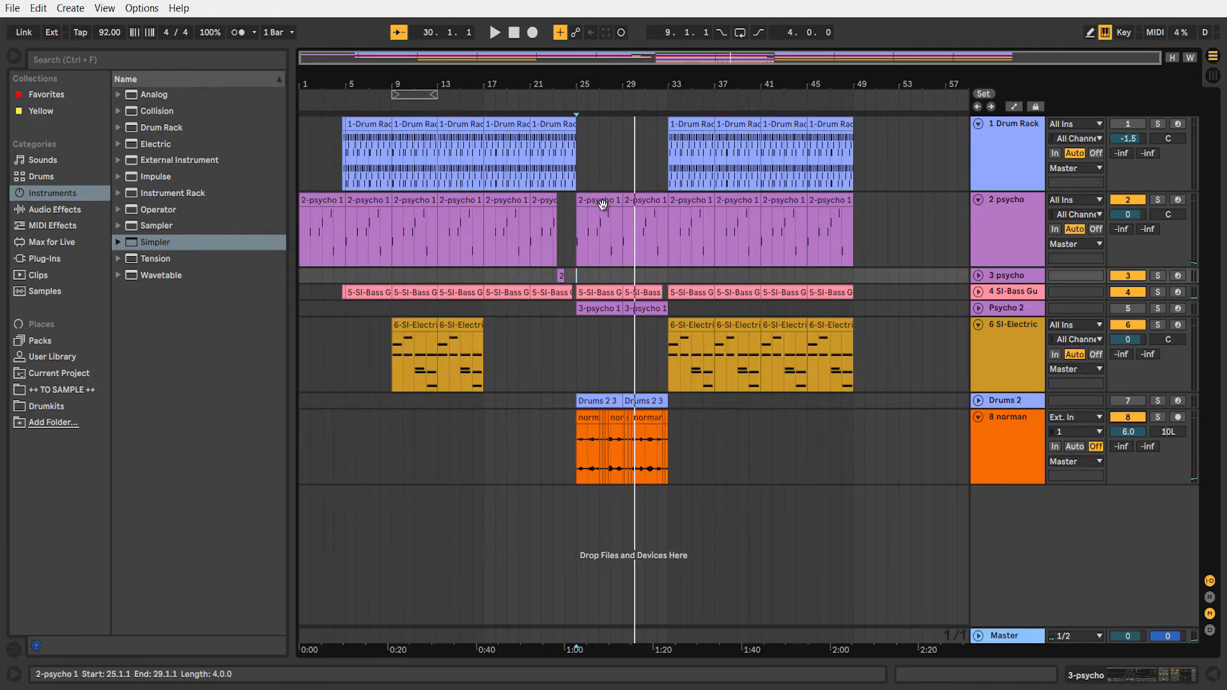
{"action": "key", "text": "space"}
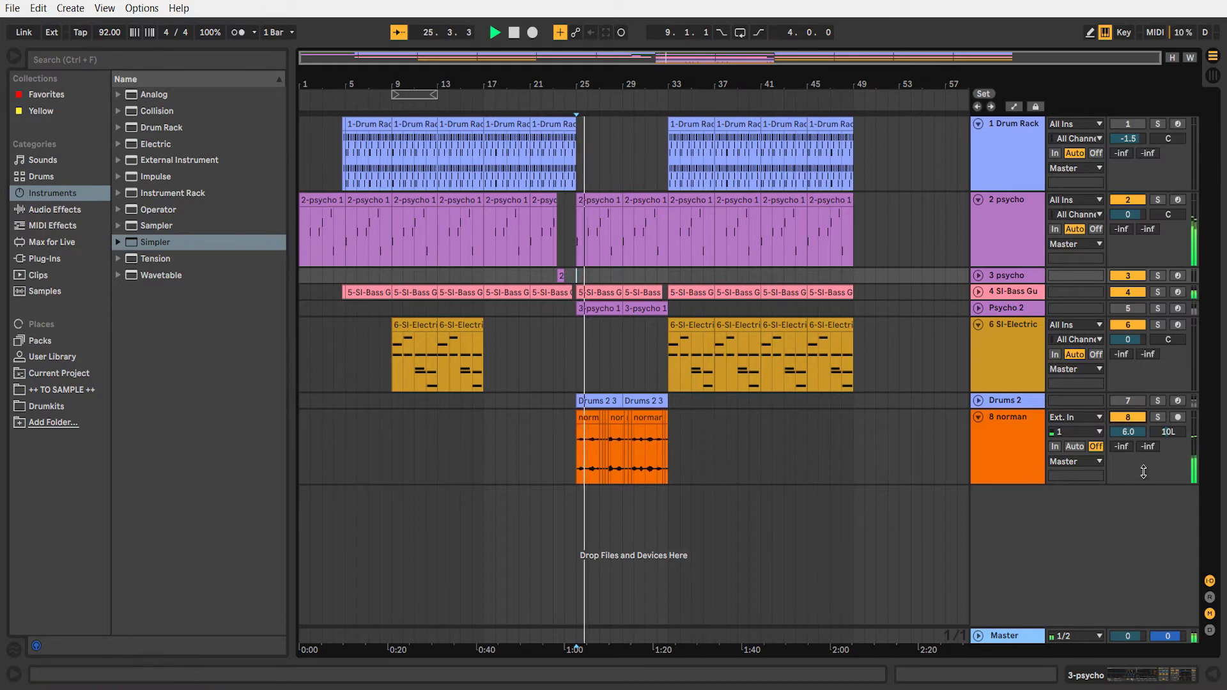
Check the levels of all tracks through 8 norman in the Session View mixer, and return to the Arrangement View.
{"action": "left_click", "coordinate": [1212, 77]}
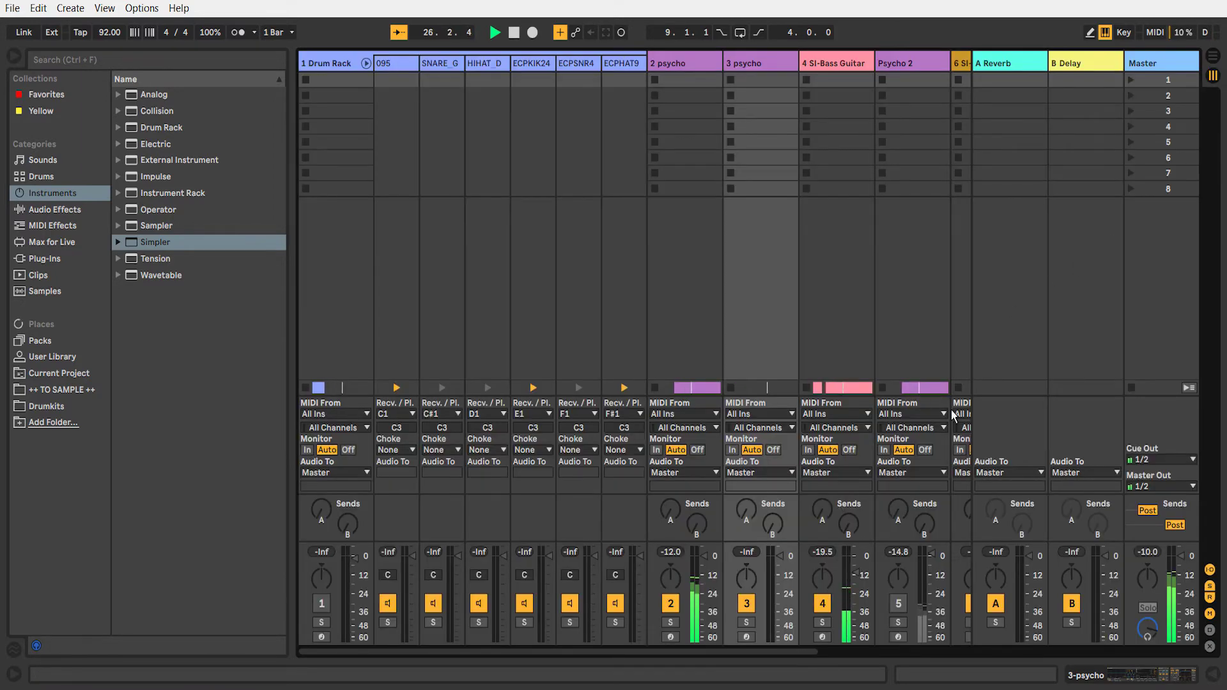
{"action": "left_click_drag", "start_coordinate": [817, 657], "coordinate": [991, 657]}
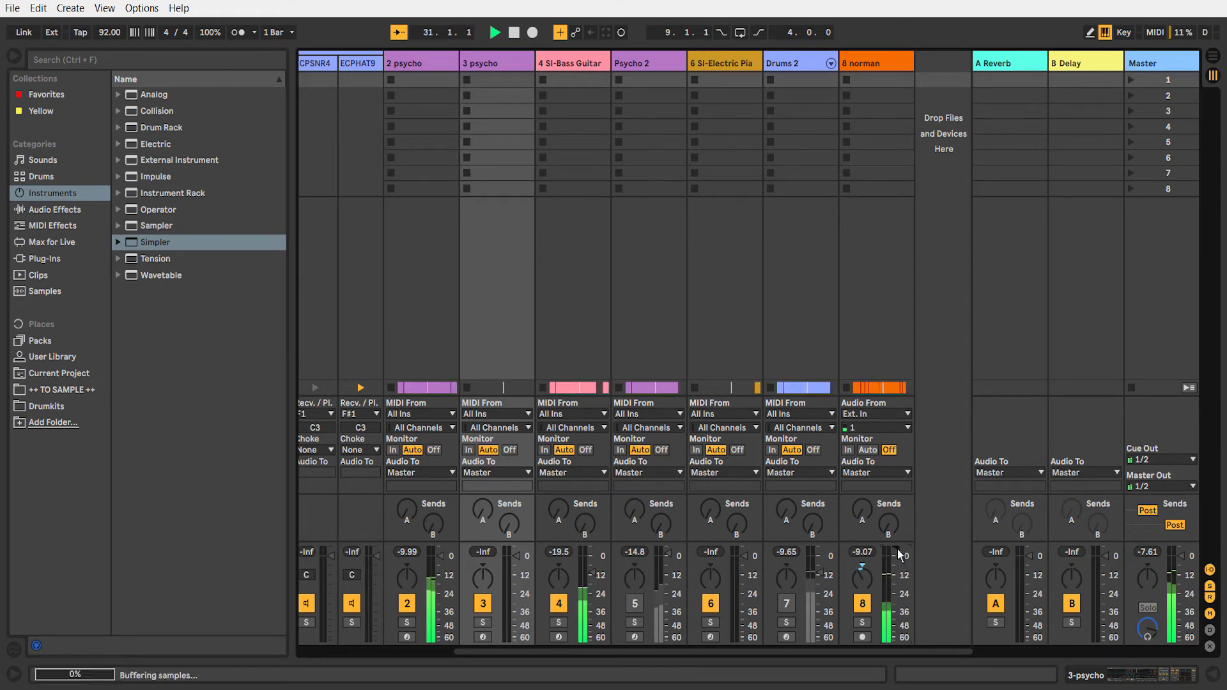
{"action": "left_click", "coordinate": [1212, 57]}
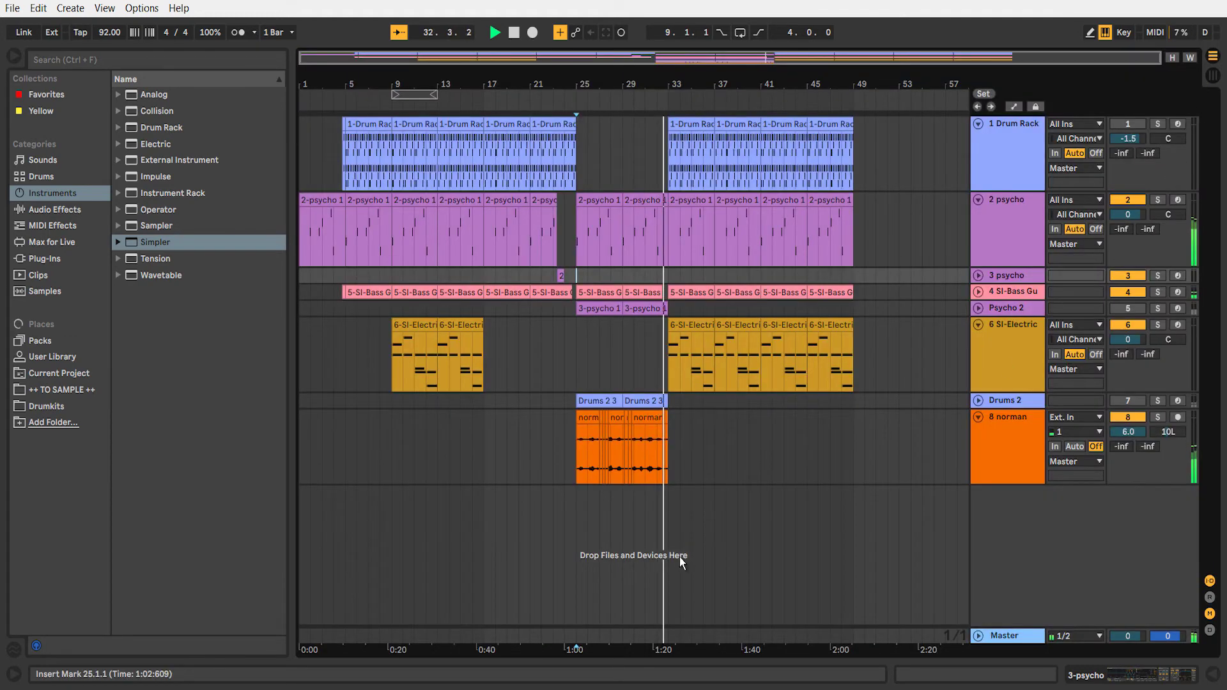
Replay the section from bar 25 with the 8 norman track selected.
{"action": "key", "text": "space"}
{"action": "key", "text": "space"}
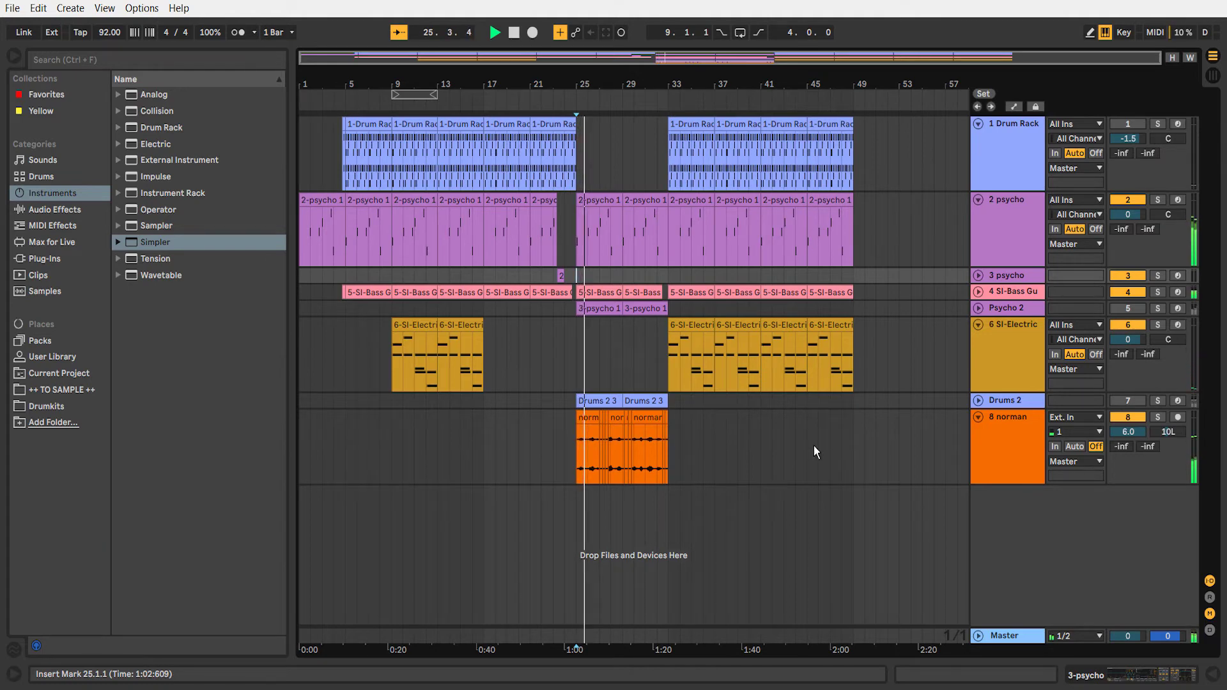
{"action": "left_click", "coordinate": [998, 448]}
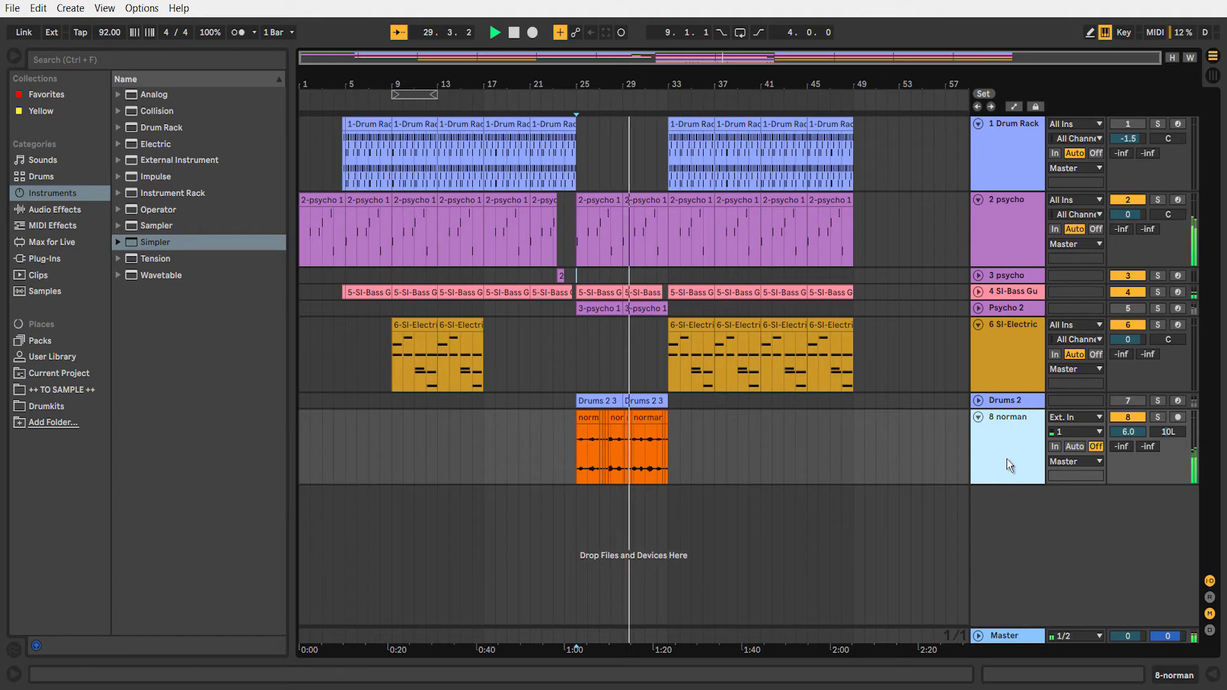
Play from bar 21 with the Drum Rack and Drums 2 tracks active, and set the Drums 2 volume to -3.0 dB.
{"action": "left_click", "coordinate": [553, 389]}
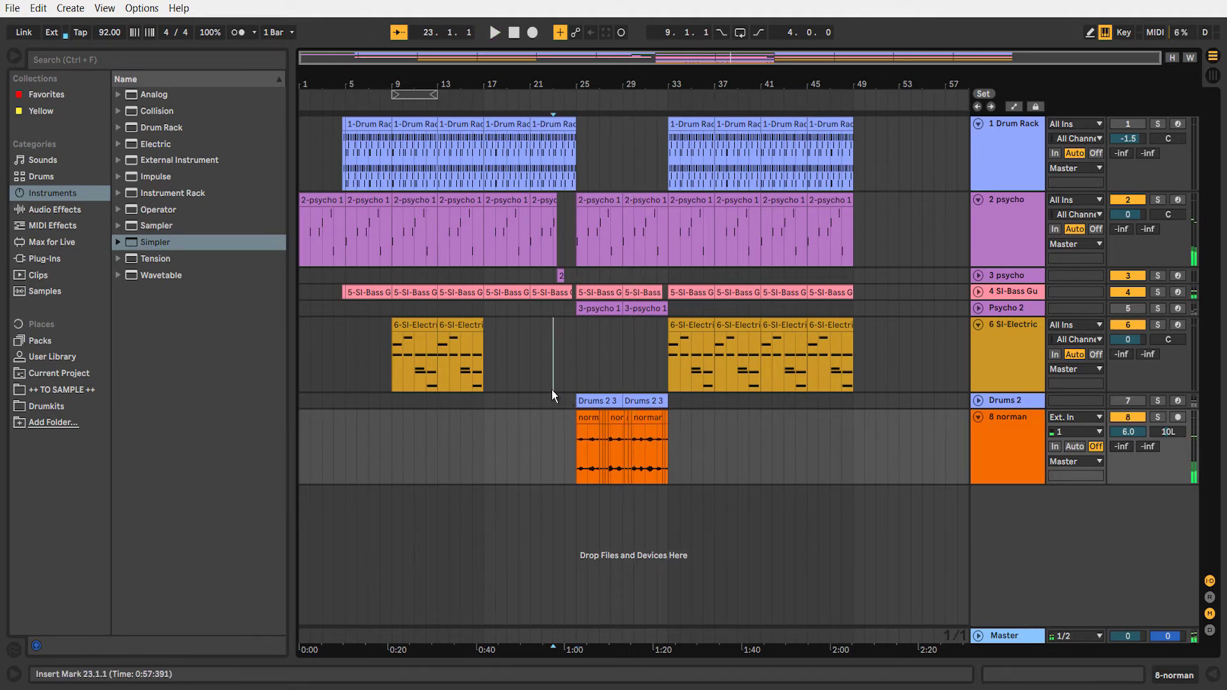
{"action": "left_click", "coordinate": [531, 395]}
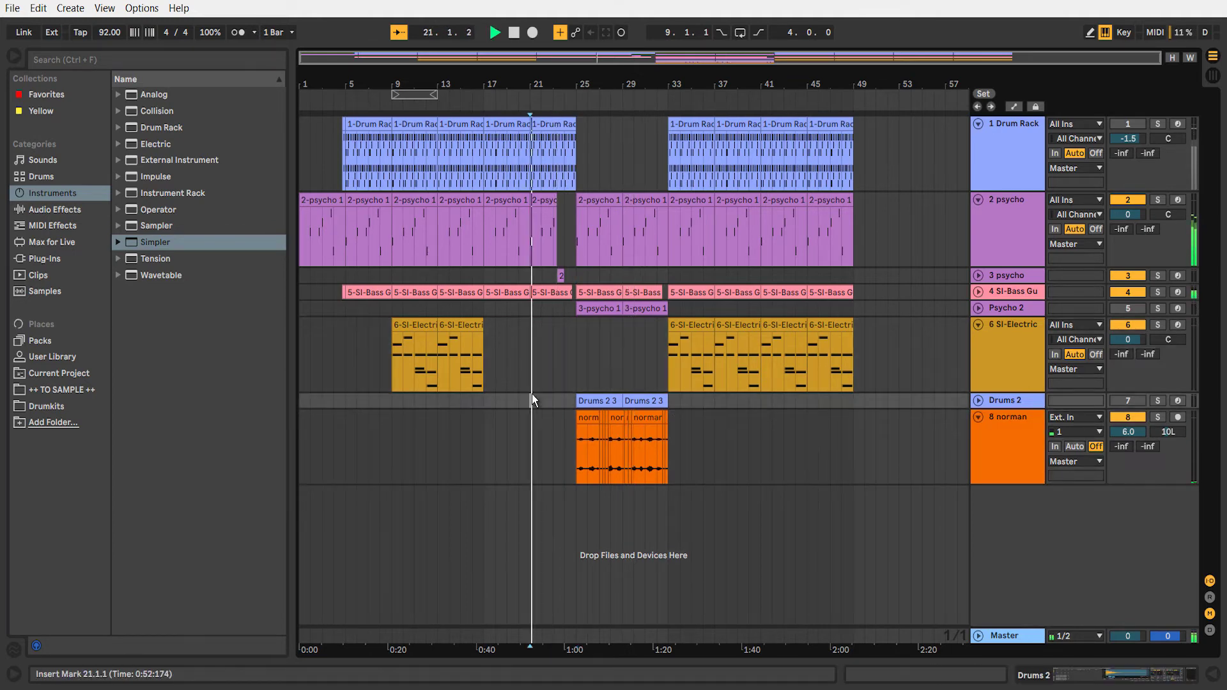
{"action": "key", "text": "Right"}
{"action": "key", "text": "space"}
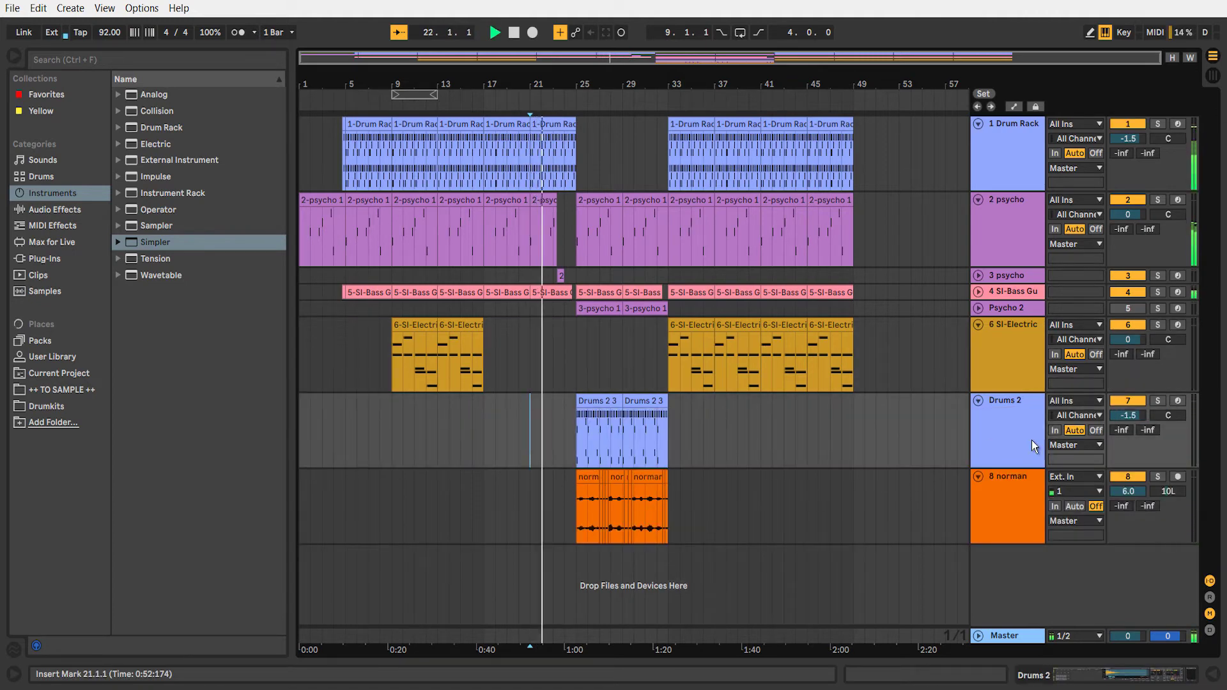
{"action": "left_click_drag", "start_coordinate": [1125, 422], "coordinate": [1125, 434]}
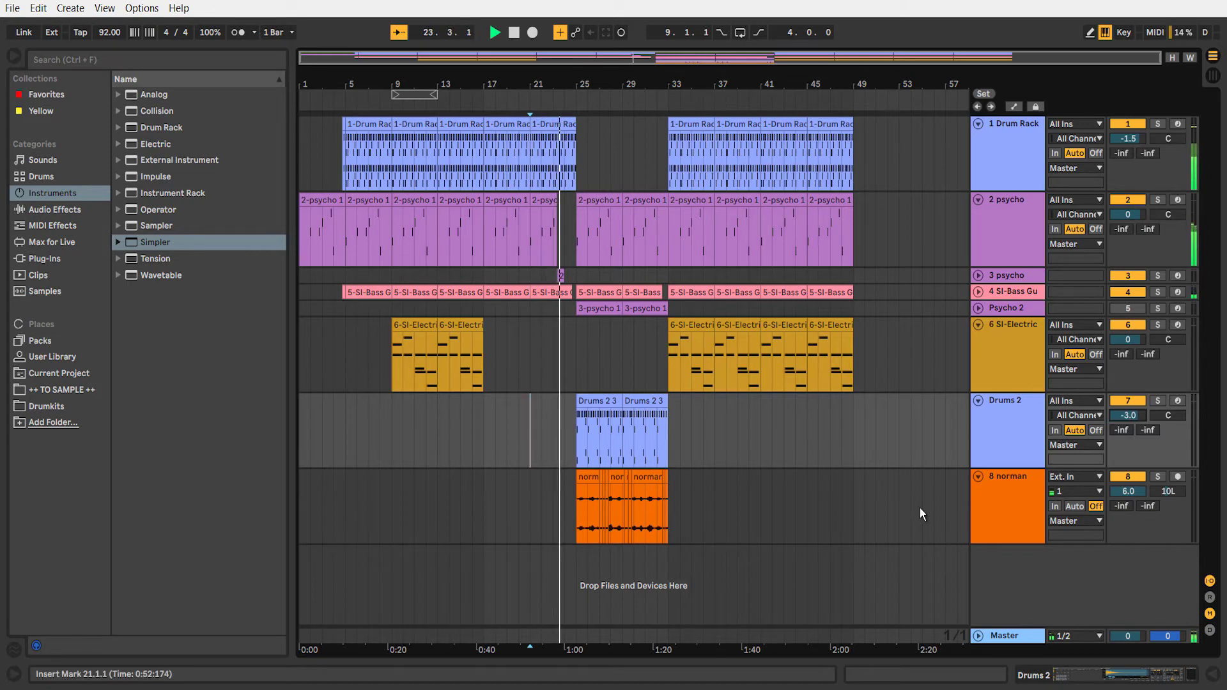